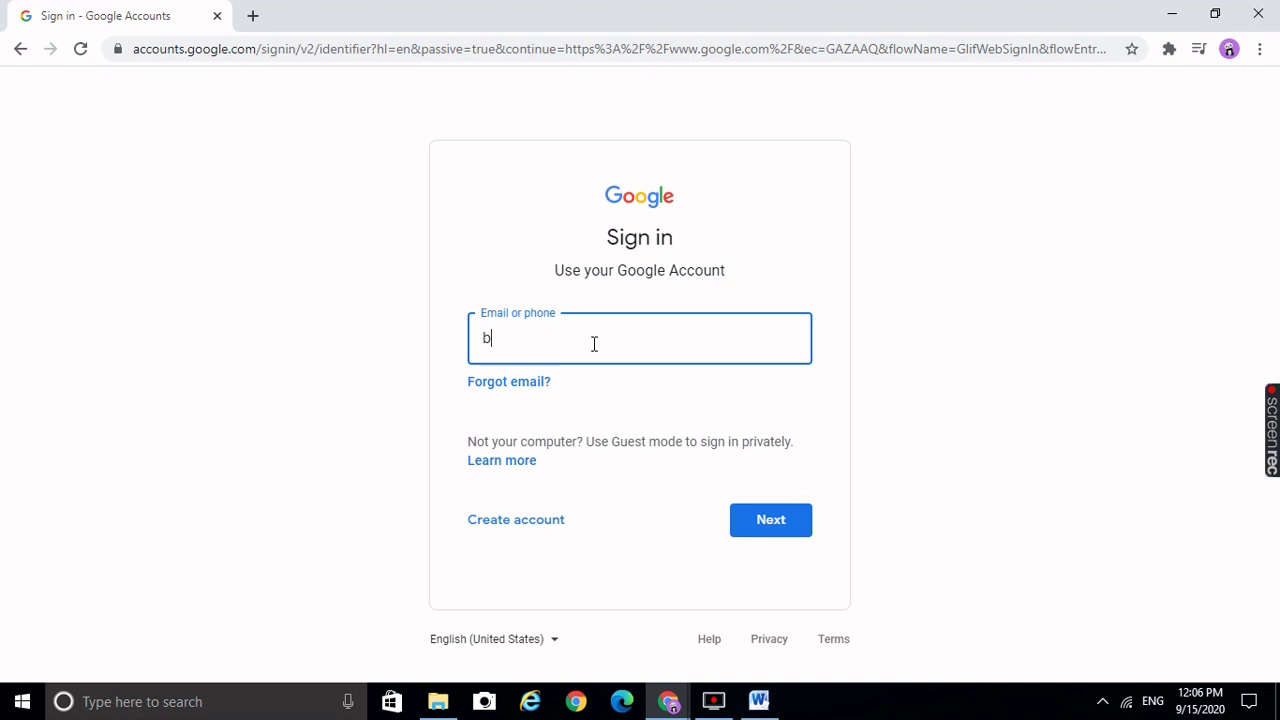
Sign in using the suggested account e-mail and the account password
click(604, 386)
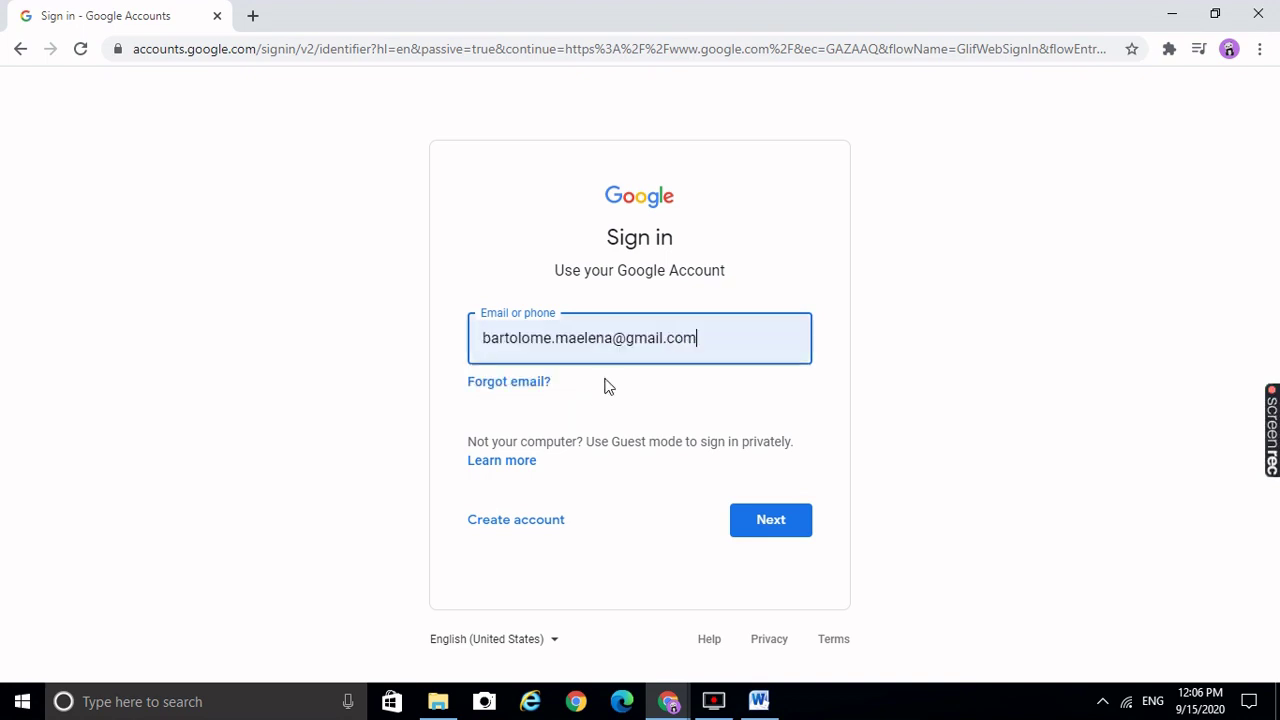
click(768, 520)
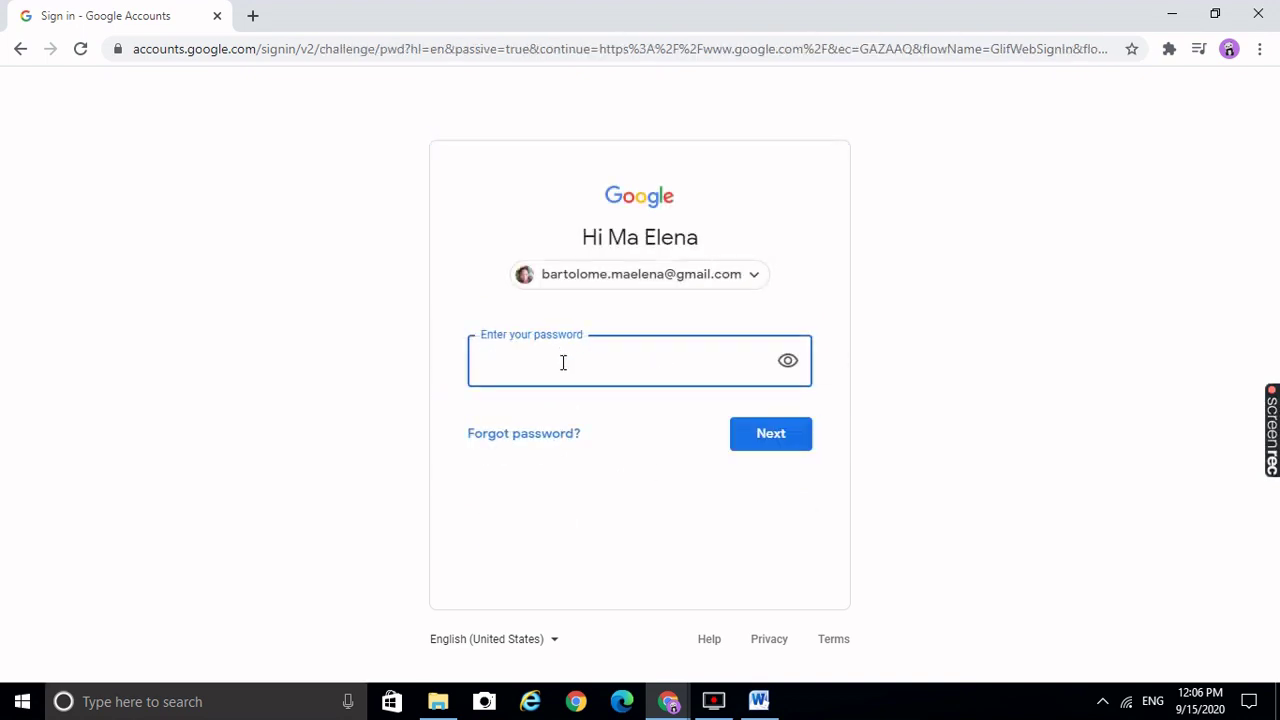
text(********)
click(771, 445)
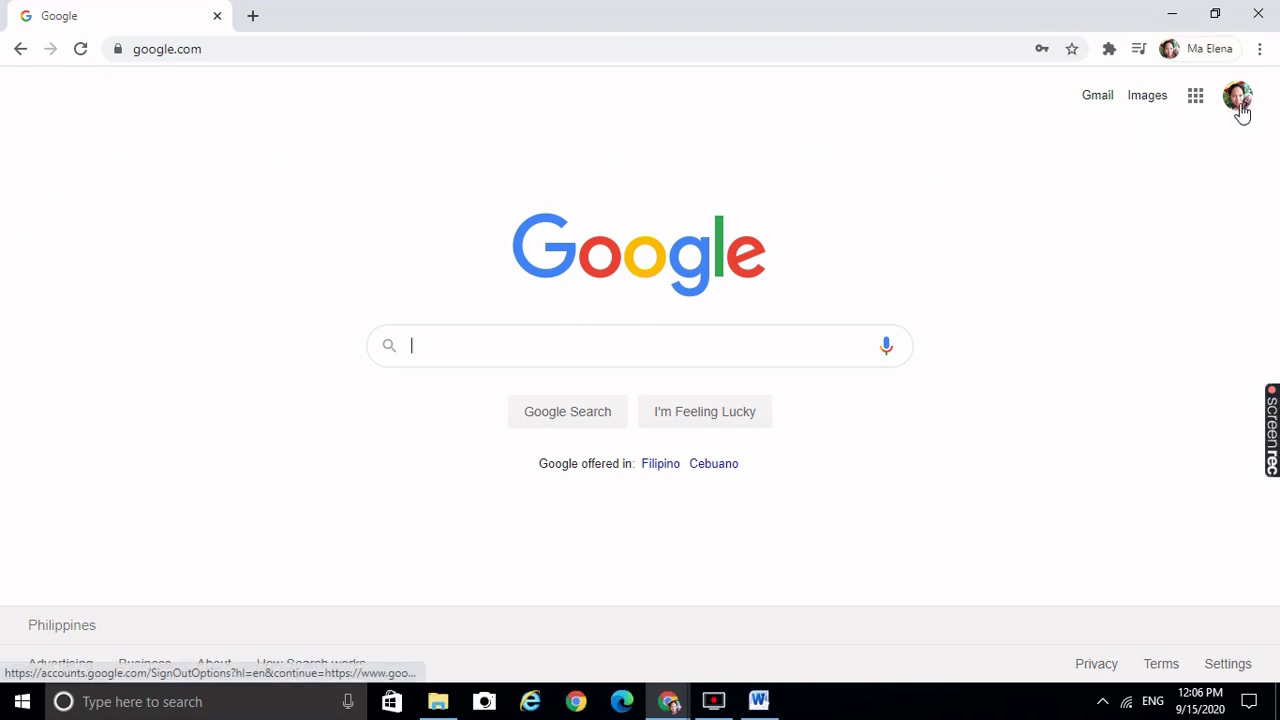
Go to meet.google.com by accepting the address bar's completion of 'me'
click(299, 54)
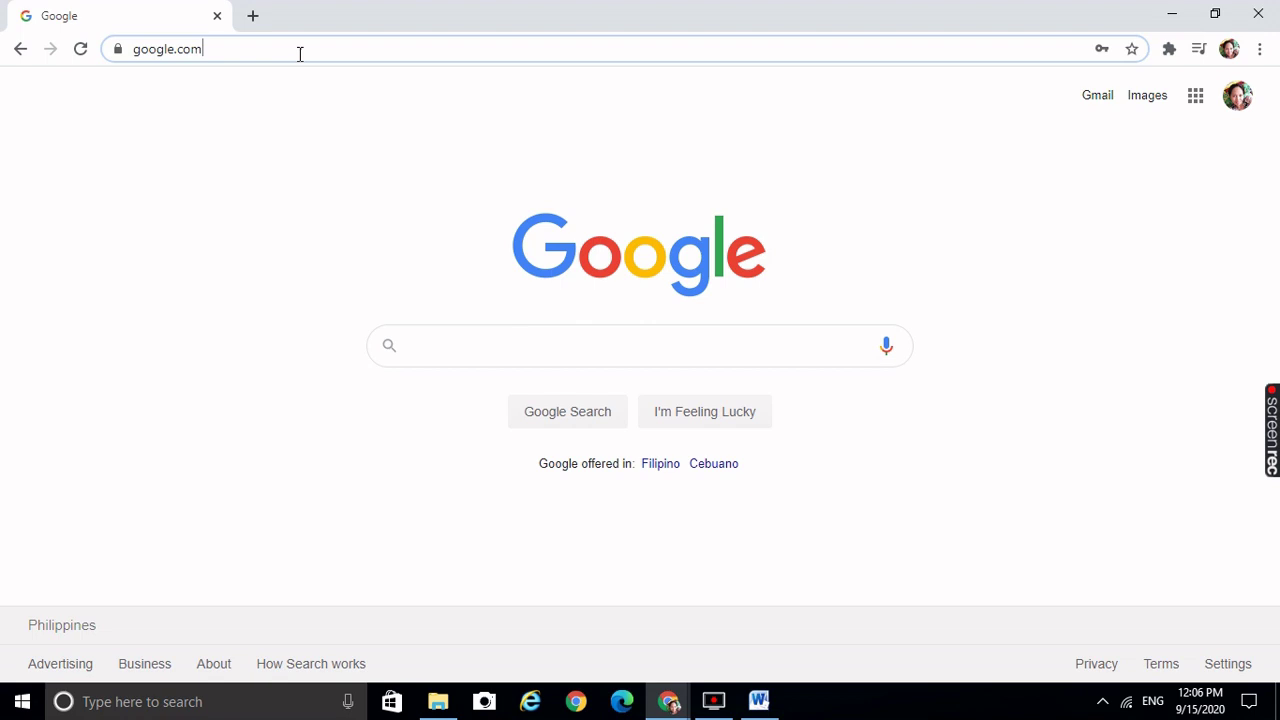
text(me)
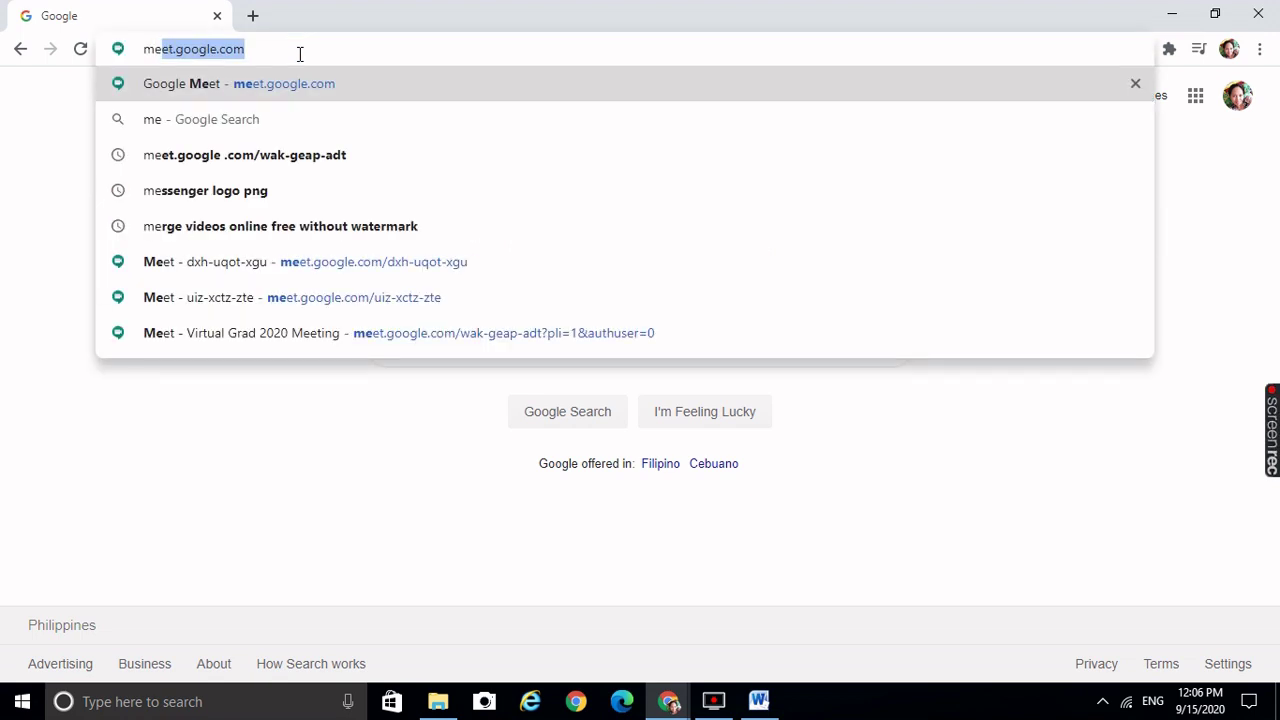
key(Right)
key(Return)
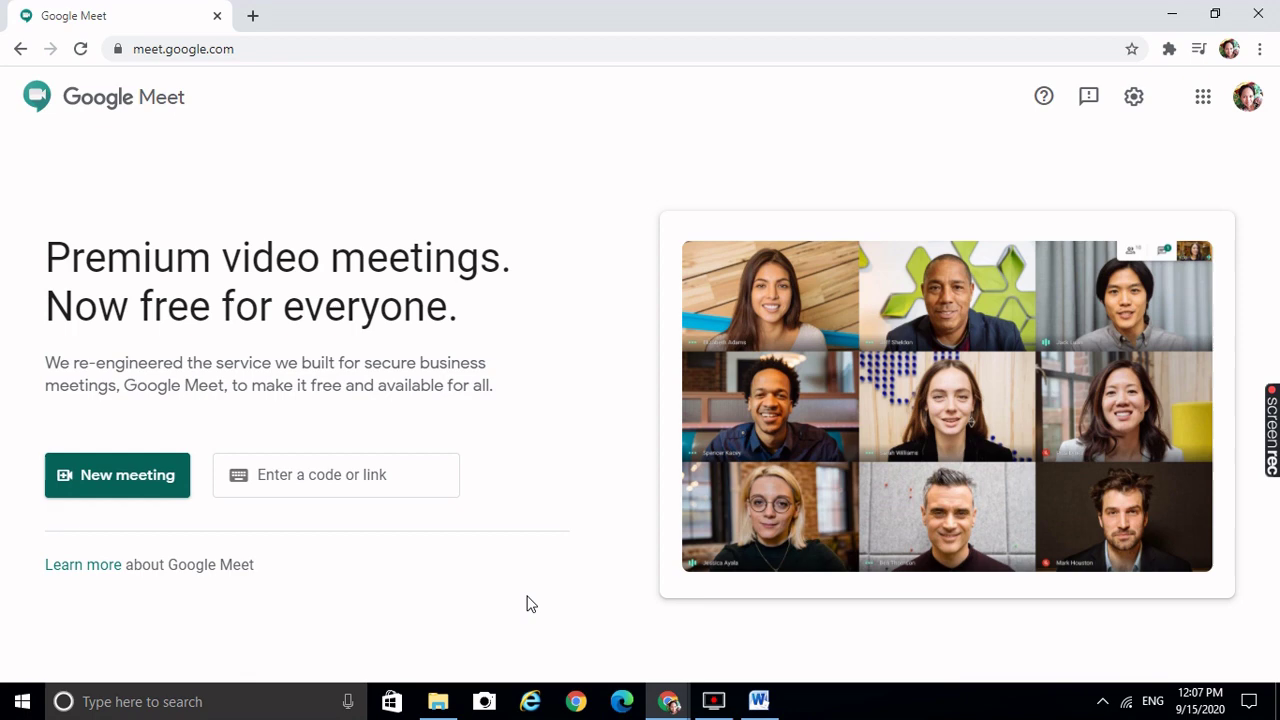
Start an instant meeting with the microphone and camera switched off in the preview
click(66, 484)
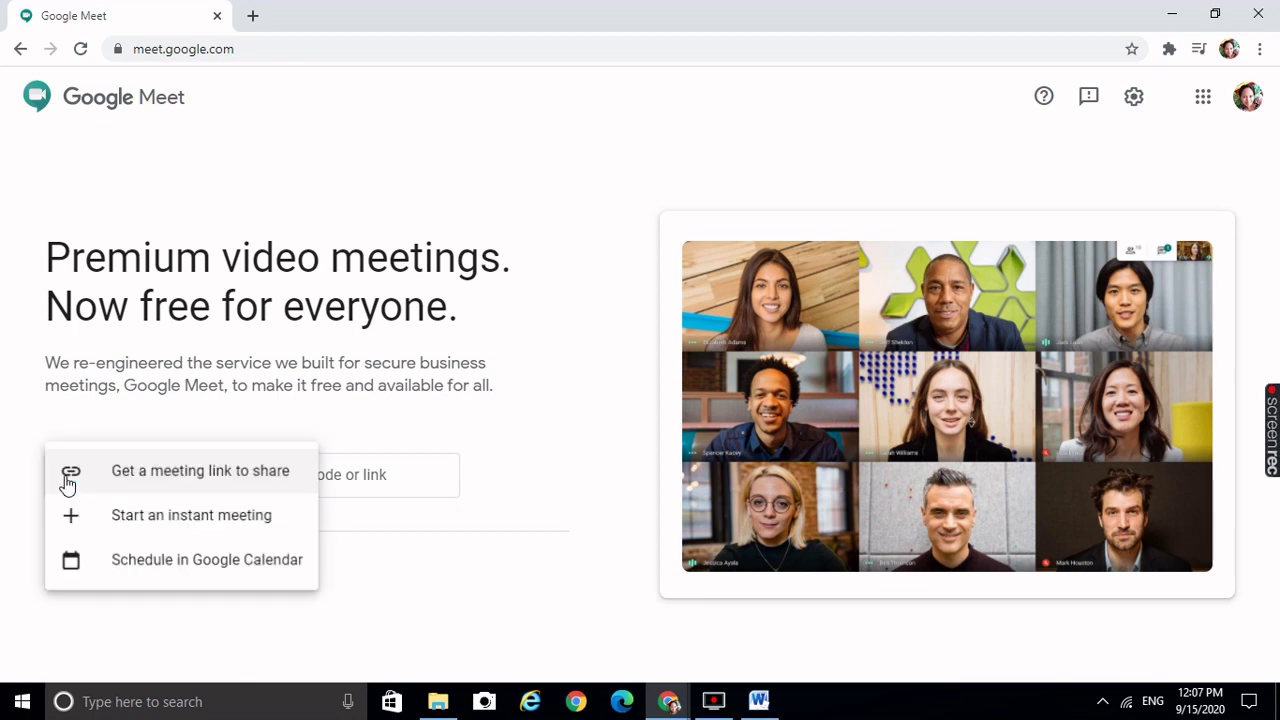
click(176, 518)
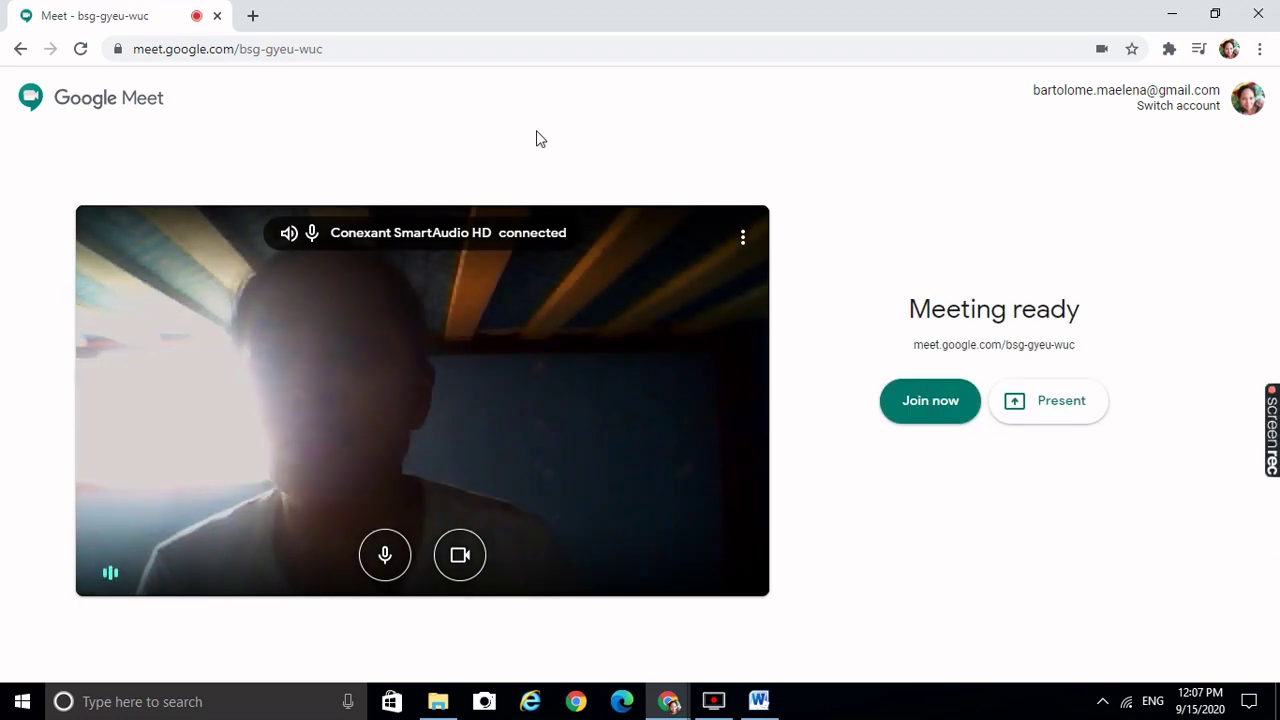
click(397, 552)
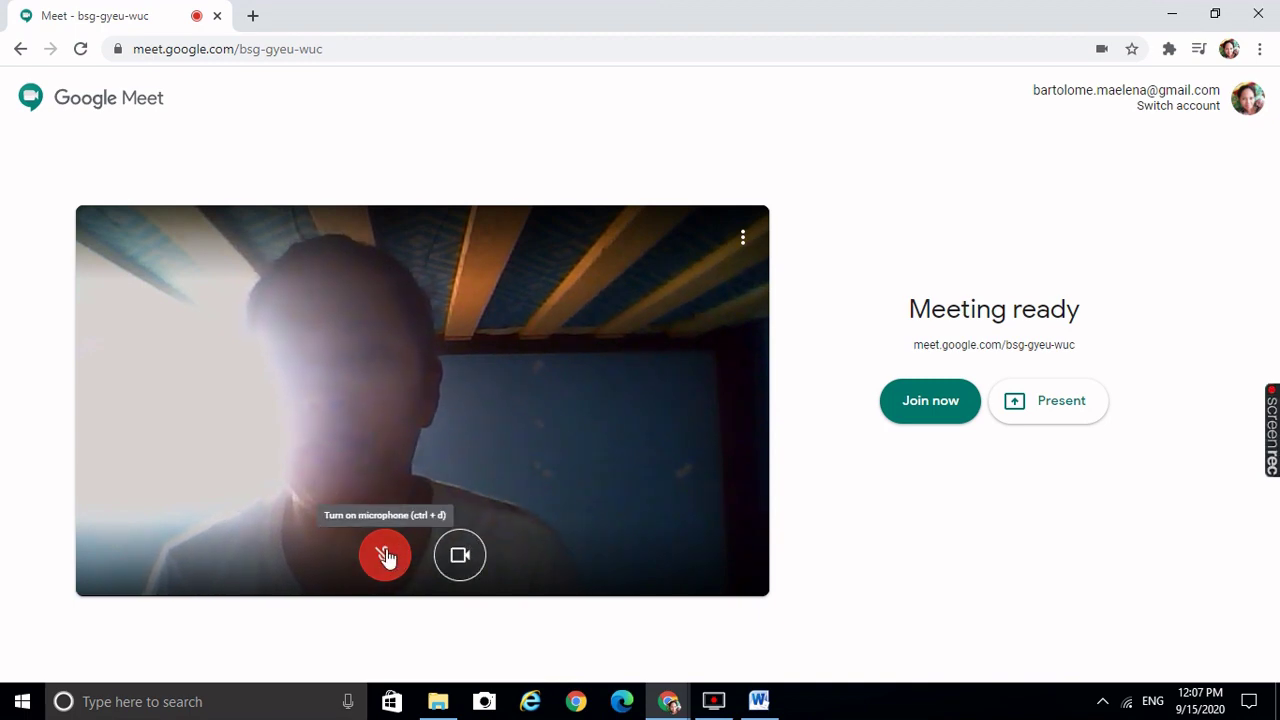
click(452, 556)
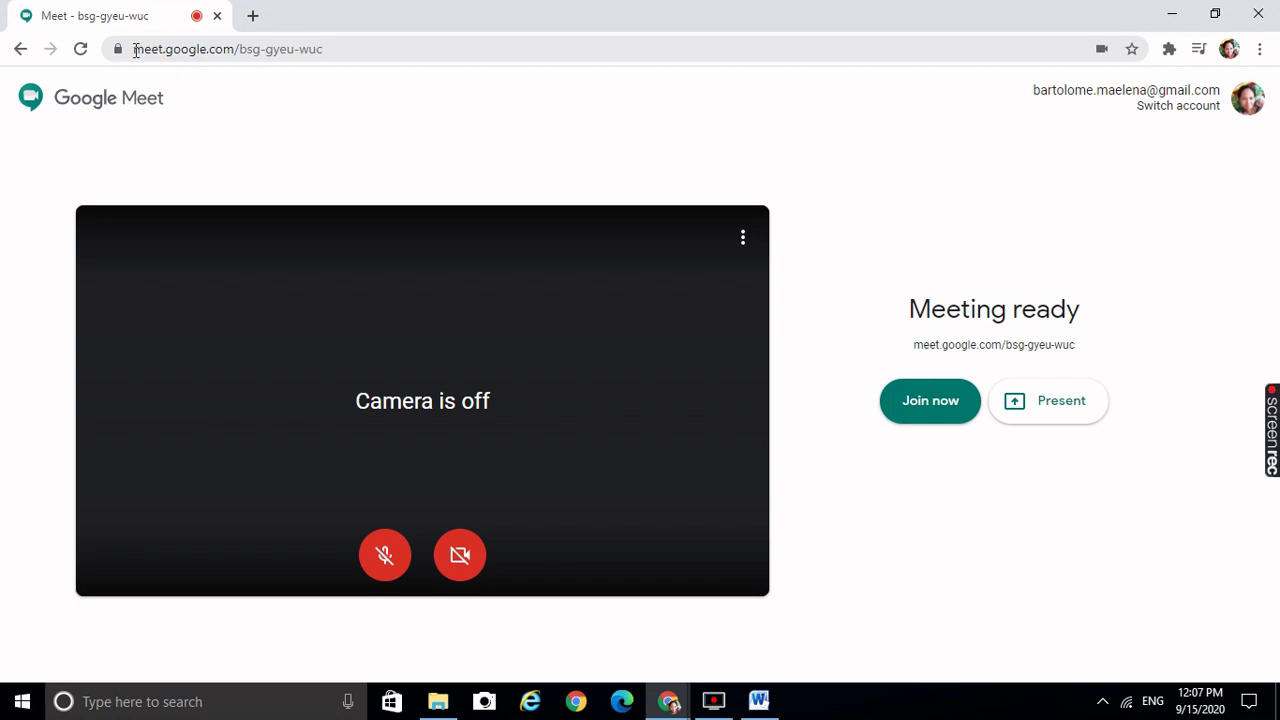
Select the address-bar URL and the meet.google.com/bsg-gyeu-wuc link under Meeting ready
drag(134, 49, 385, 52)
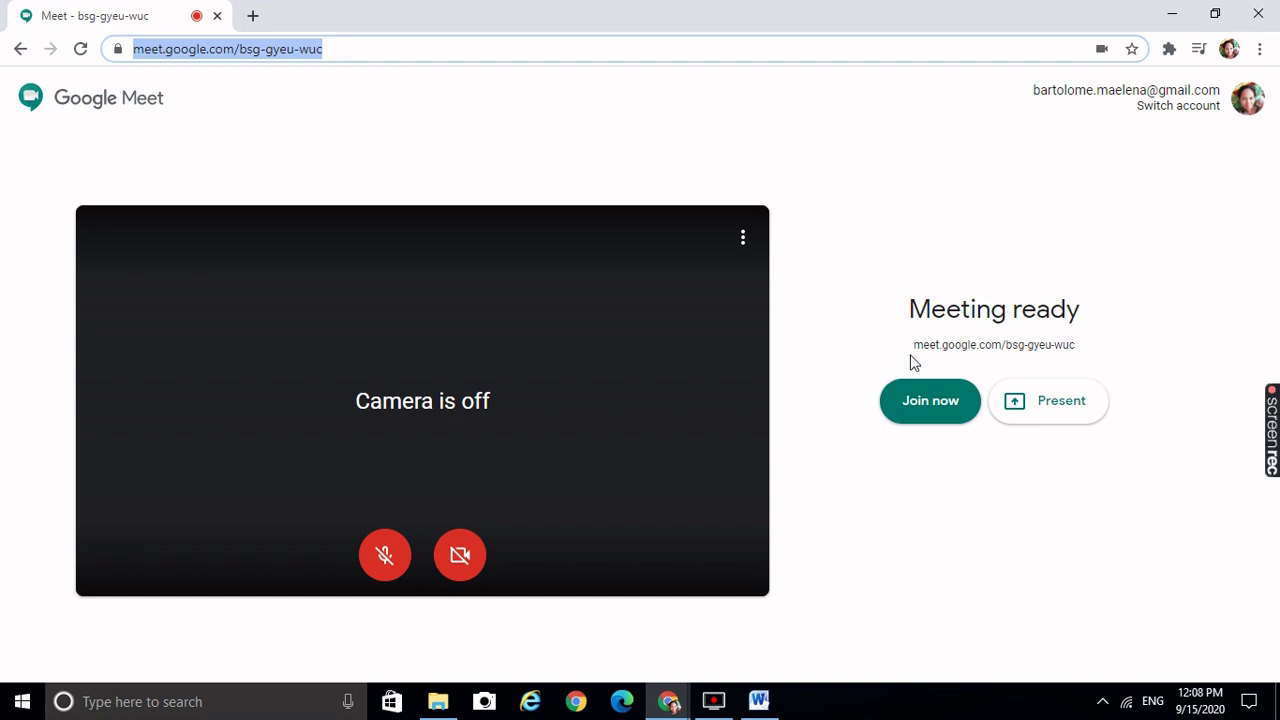
drag(915, 346, 1090, 344)
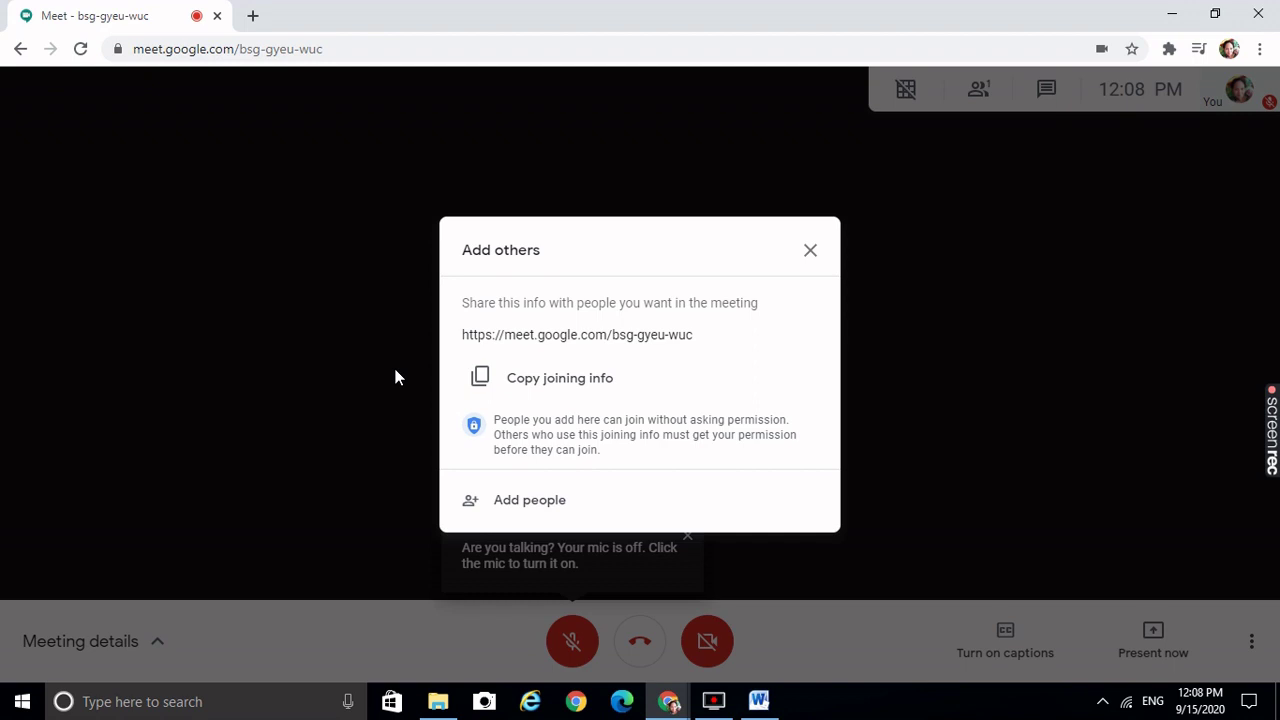
Close the Add others dialog that shows the meeting link
click(810, 251)
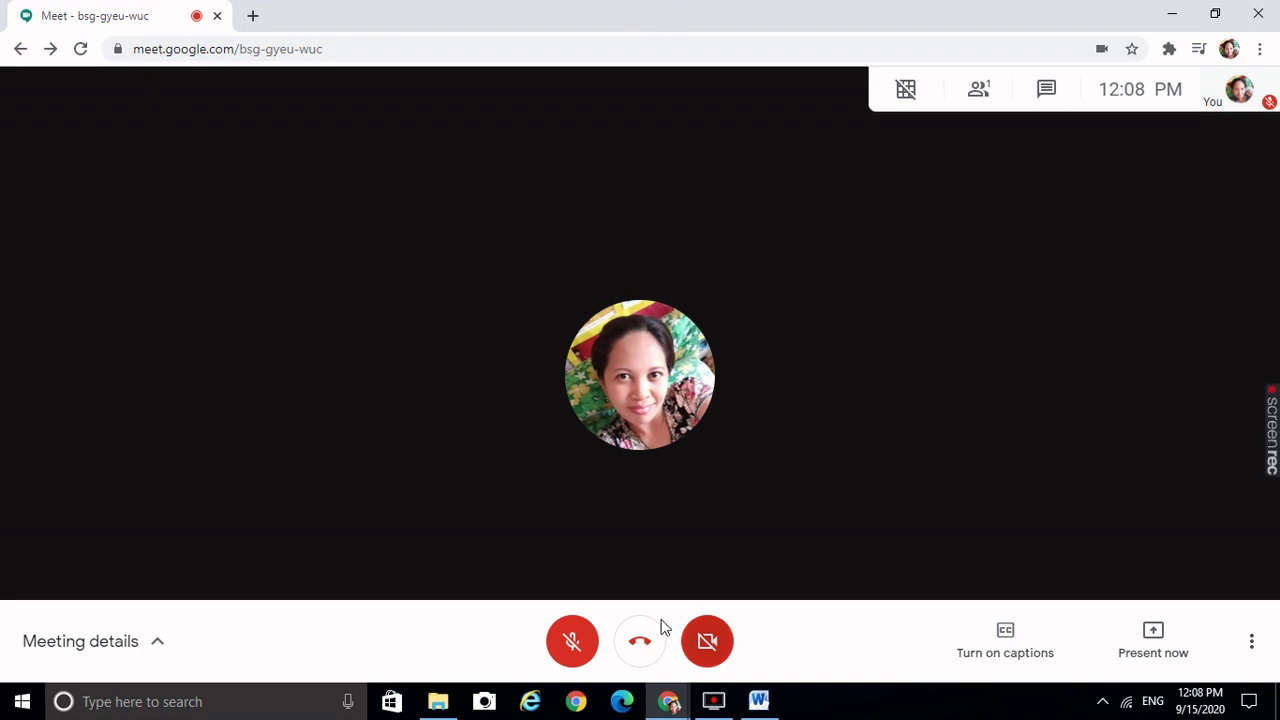
Leave the call, return to the Meet home page and bring up the New meeting options
click(652, 658)
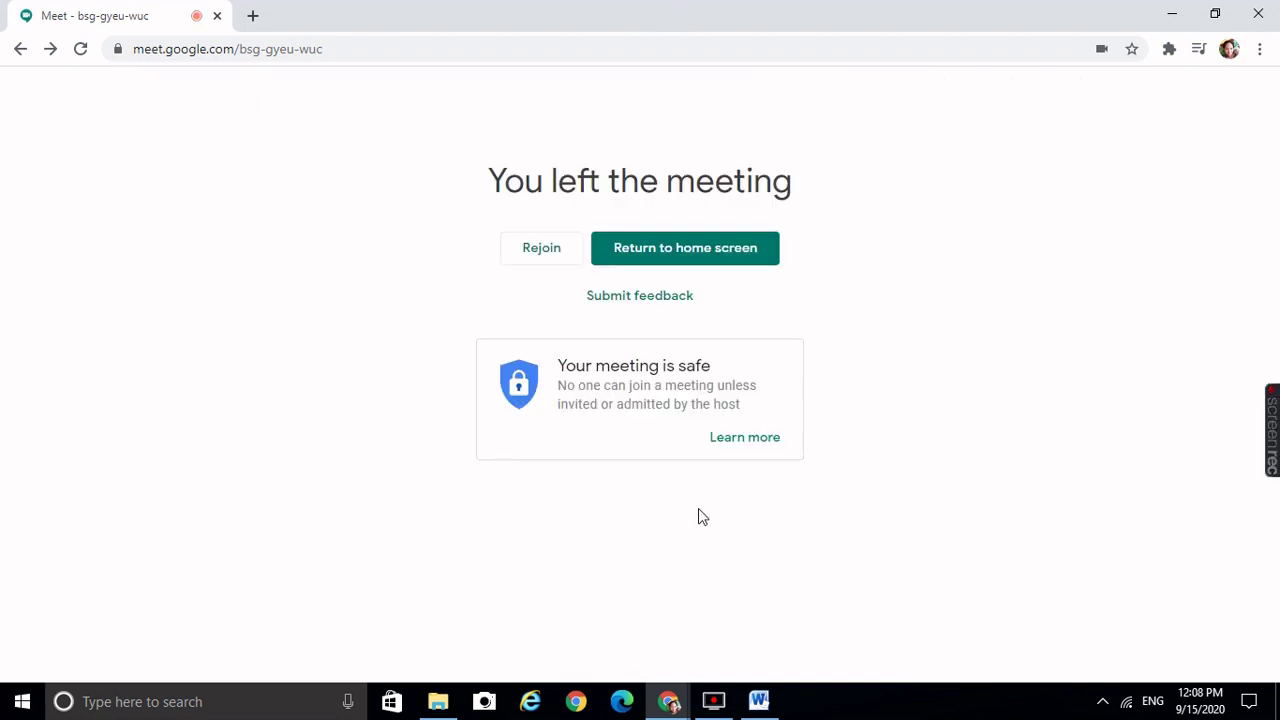
click(668, 251)
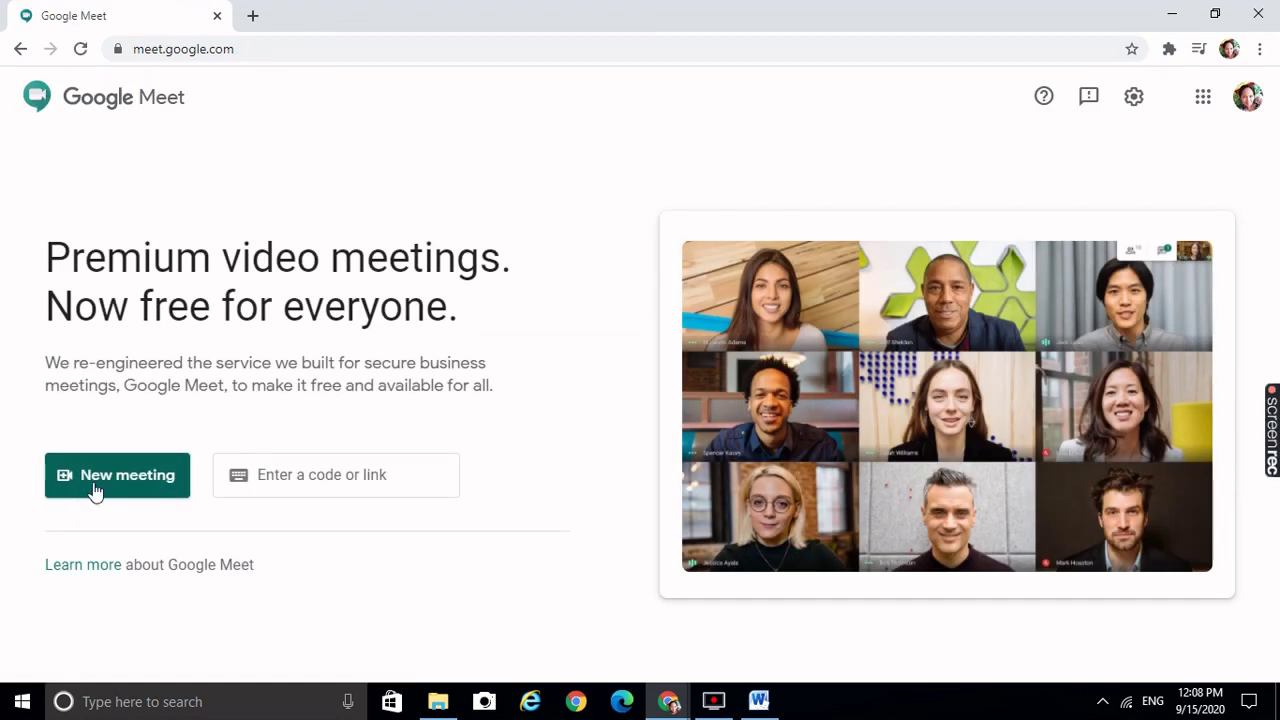
click(95, 490)
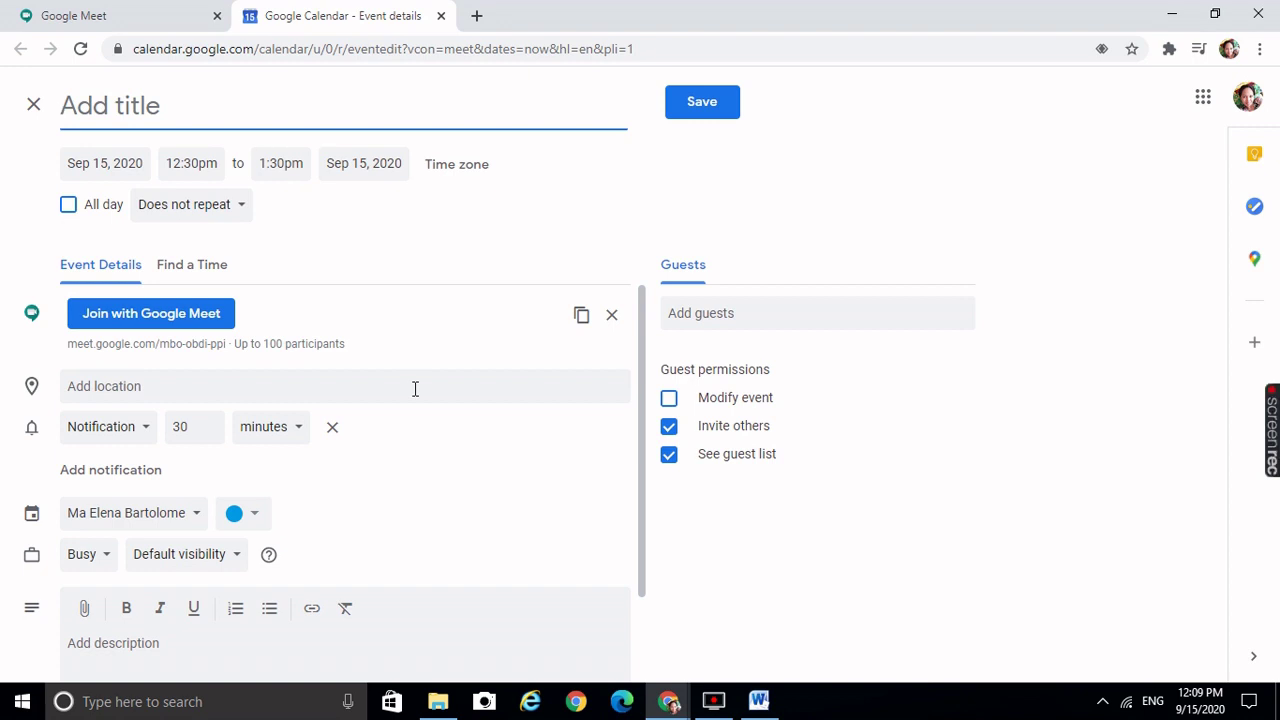
Discard the draft event and show Friday, September 18 in day view, scrolled to the afternoon
click(33, 106)
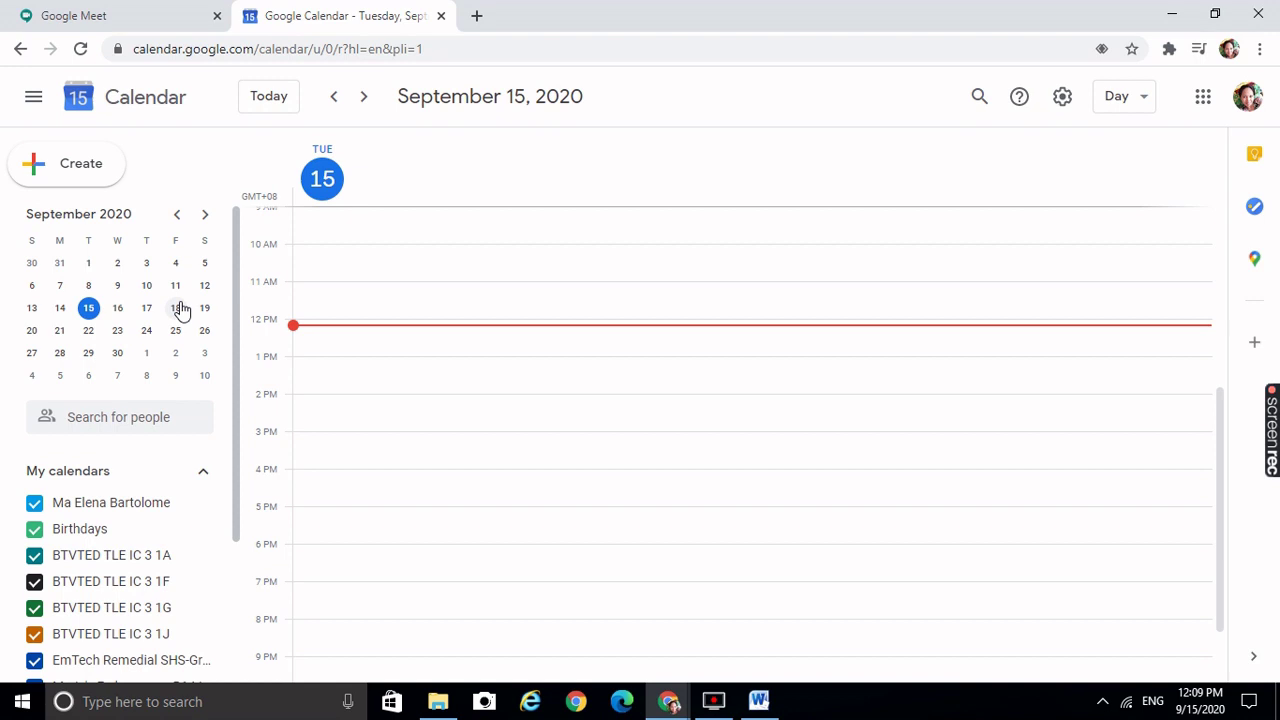
click(177, 308)
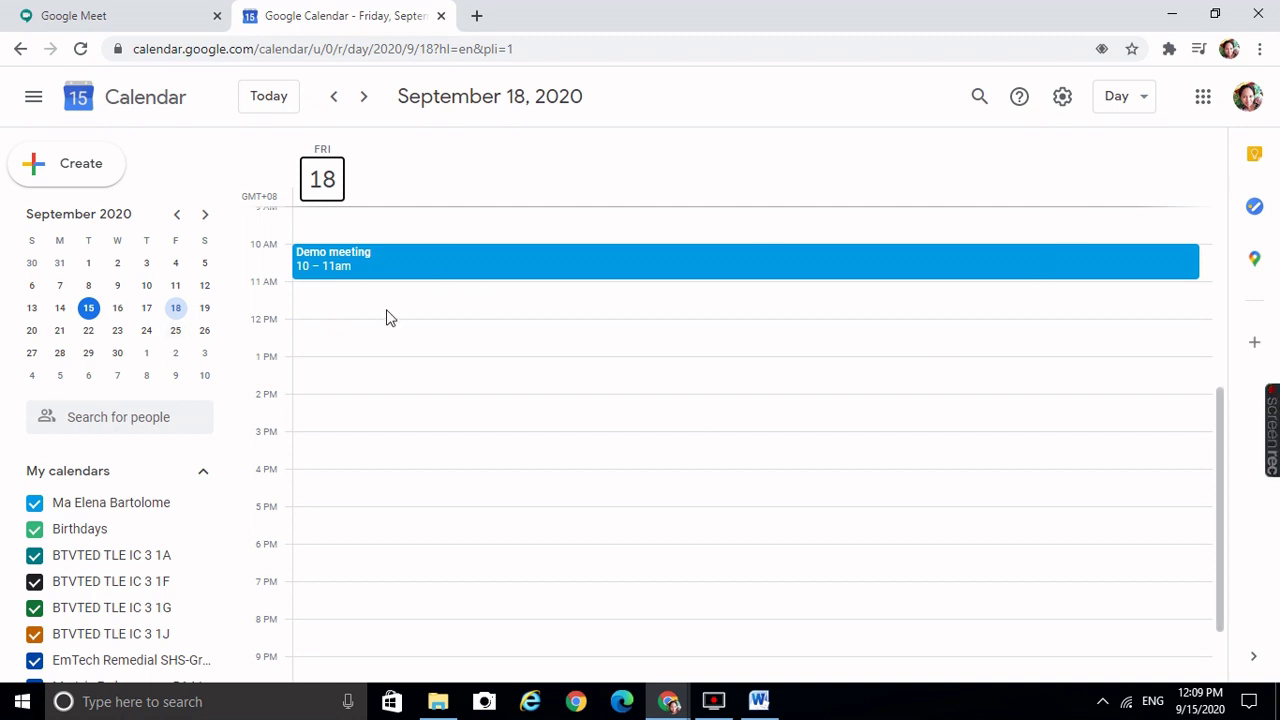
scroll(418, 312, down, 1)
scroll(417, 311, down, 1)
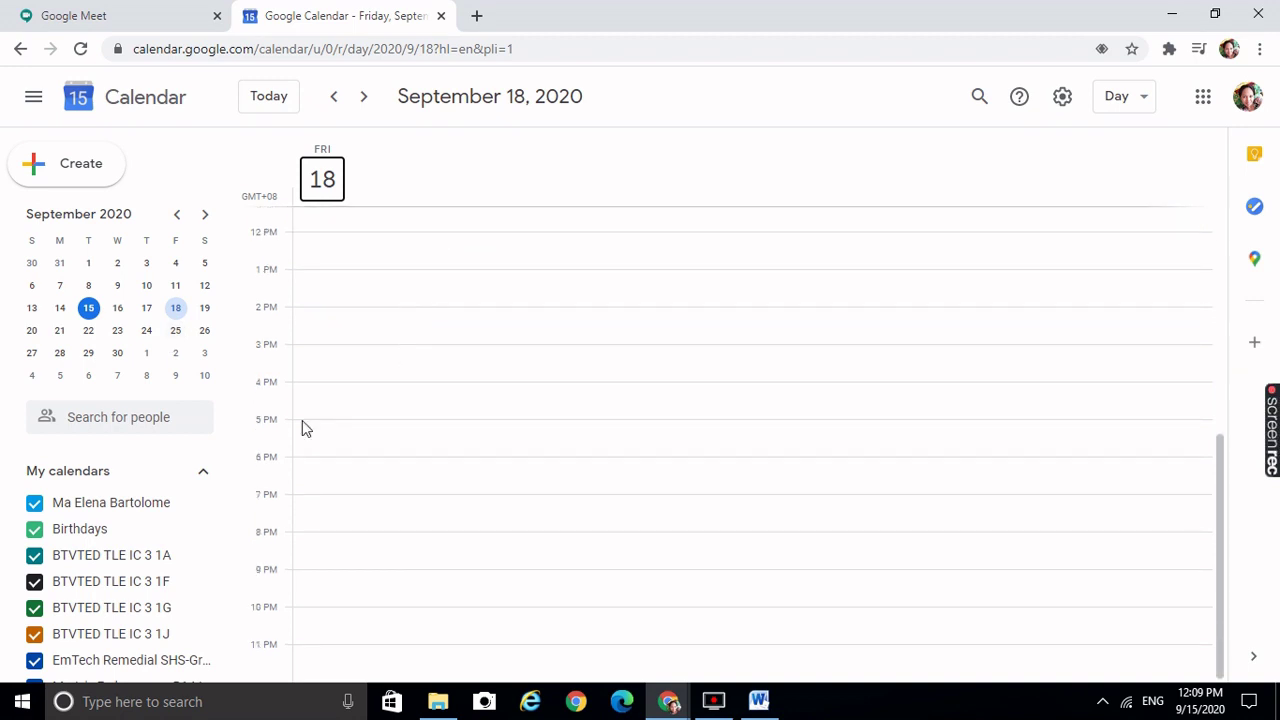
scroll(303, 426, up, 5)
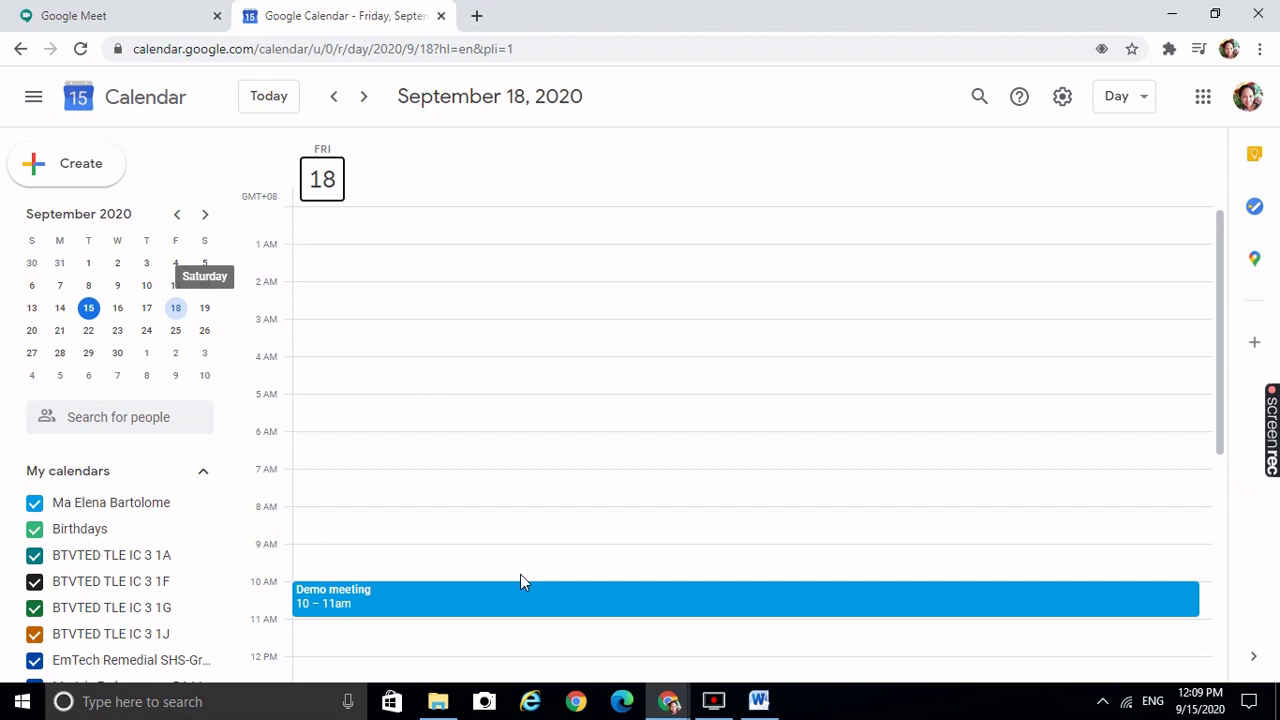
scroll(519, 376, down, 5)
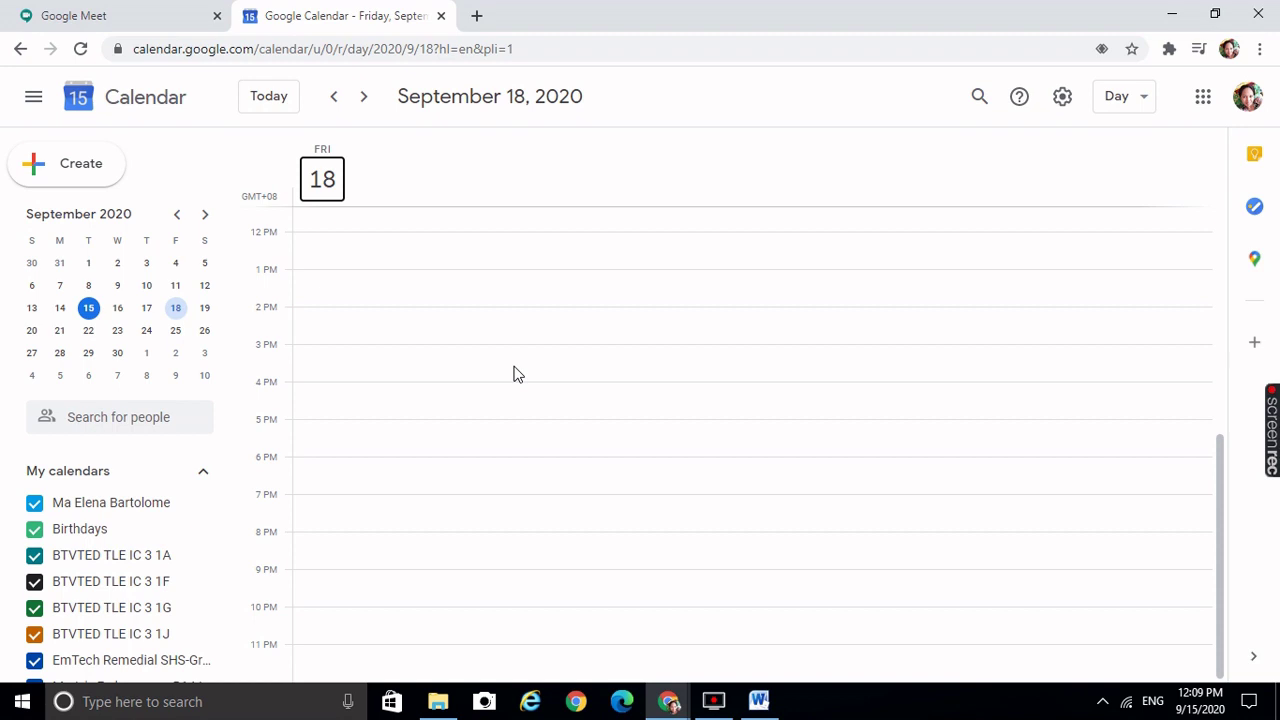
Create and save a 2 PM event titled 'Demo Meeting' with Google Meet conferencing
click(292, 318)
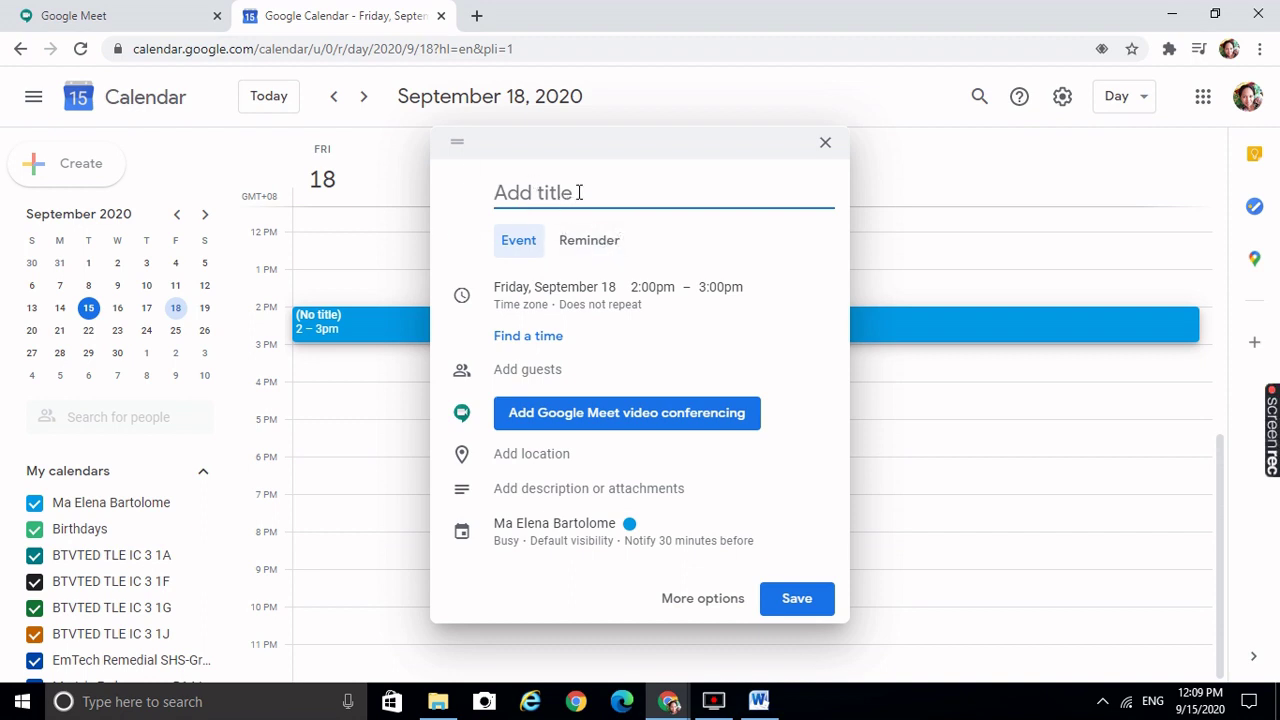
text(Demo)
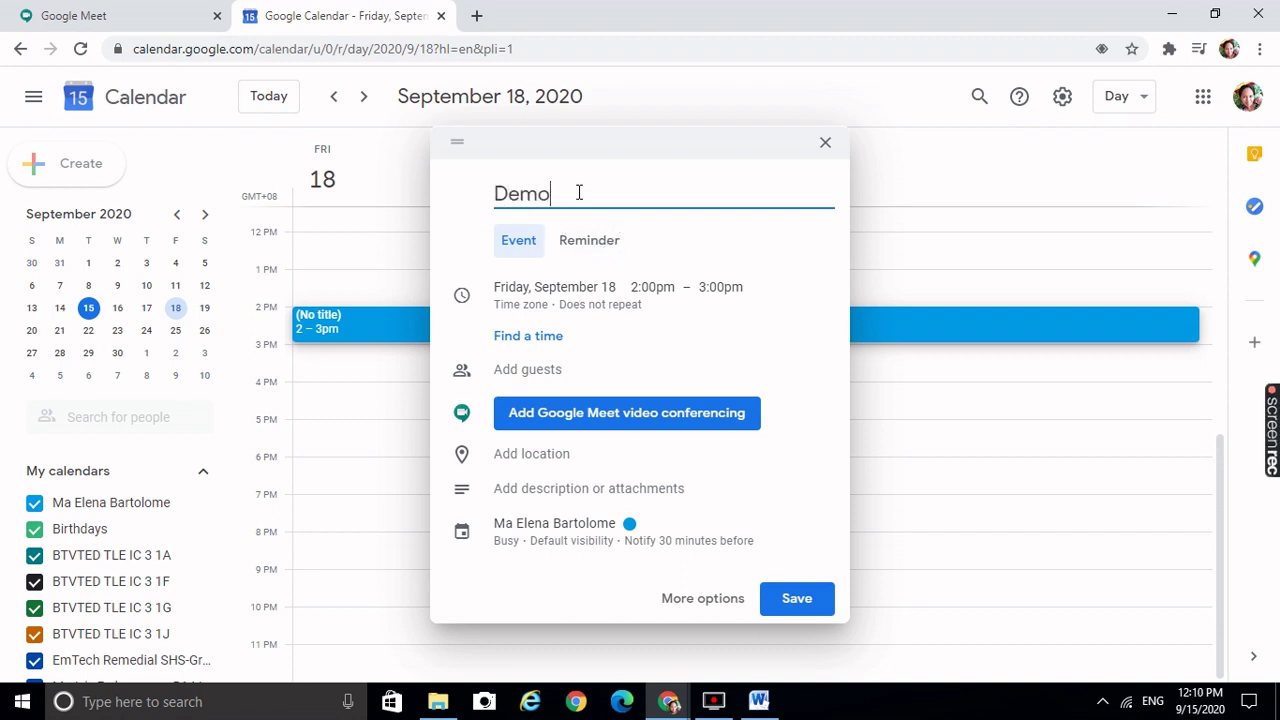
text( Teachi)
key(BackSpace)
key(BackSpace)
key(BackSpace)
key(BackSpace)
key(BackSpace)
key(BackSpace)
text(Meeting)
click(647, 418)
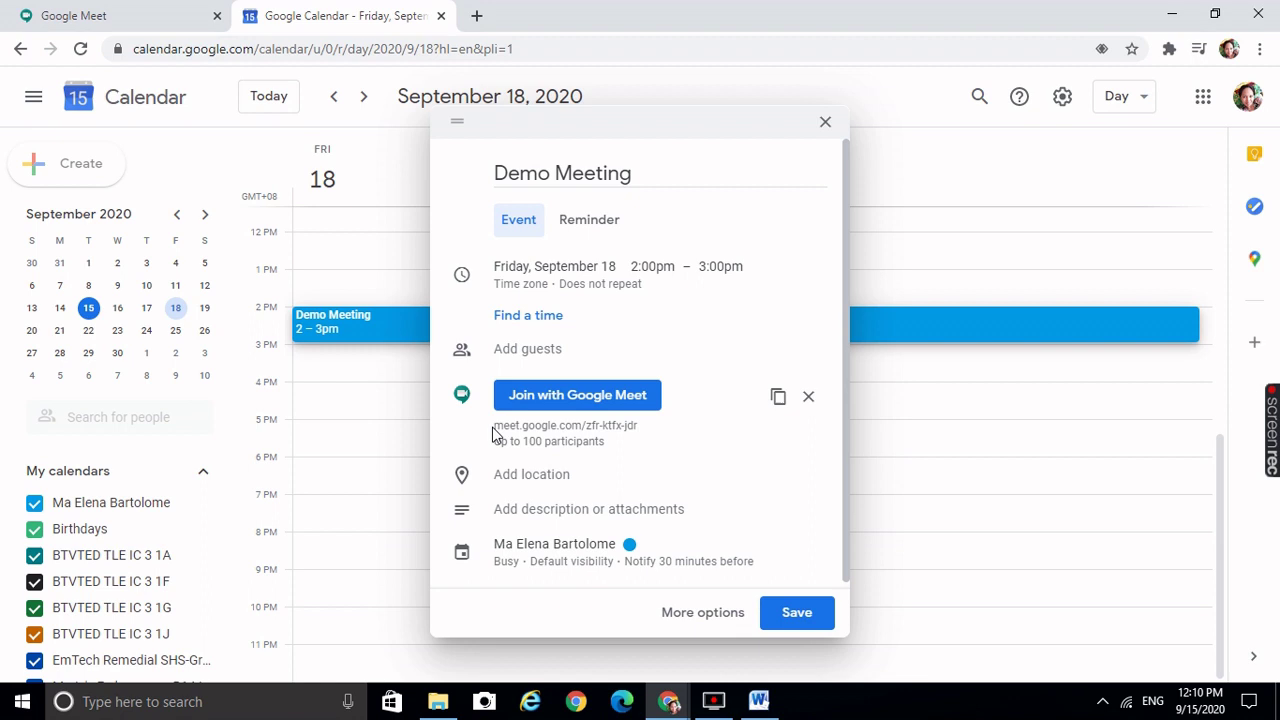
drag(494, 426, 684, 438)
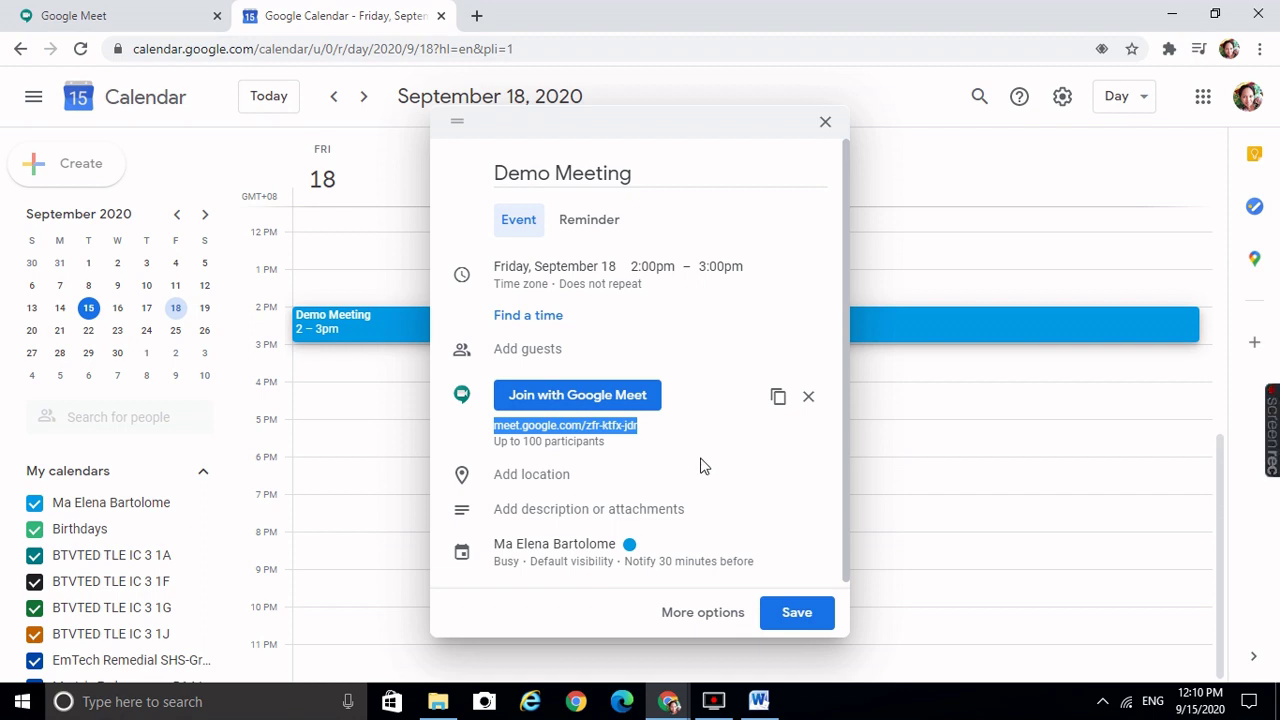
click(797, 614)
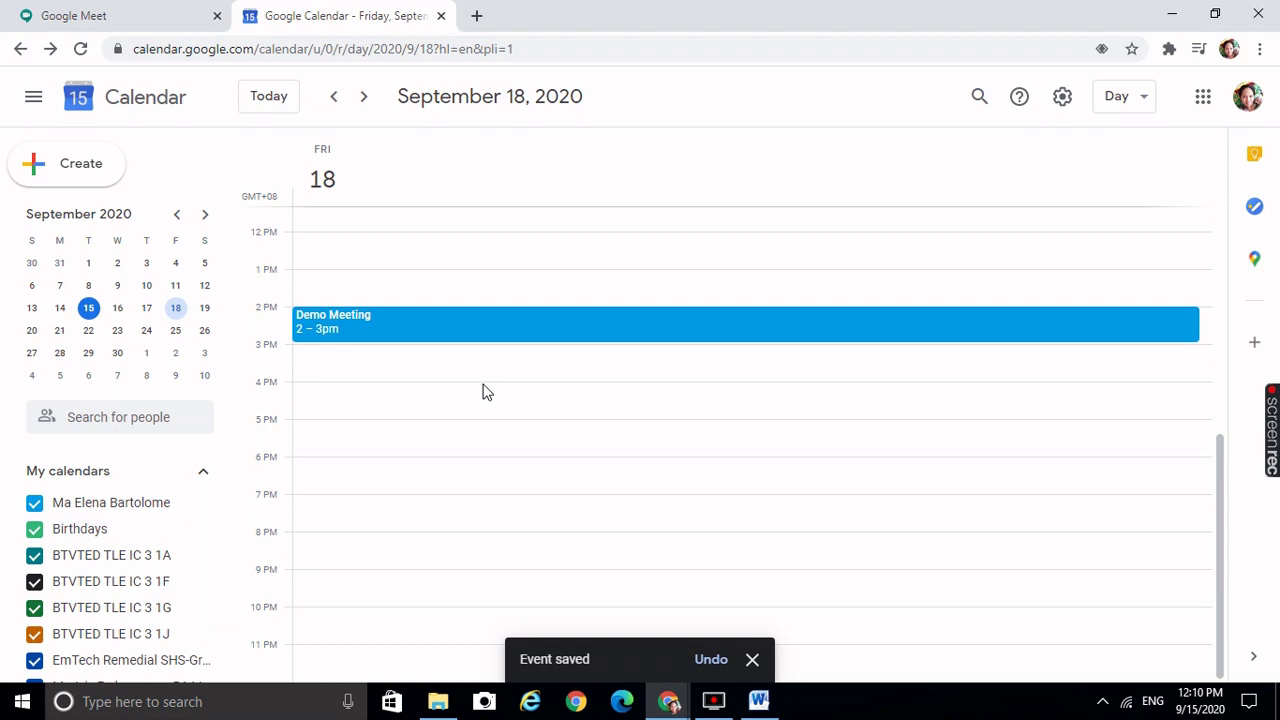
Open the Demo Meeting event's details and join its Google Meet call
click(397, 331)
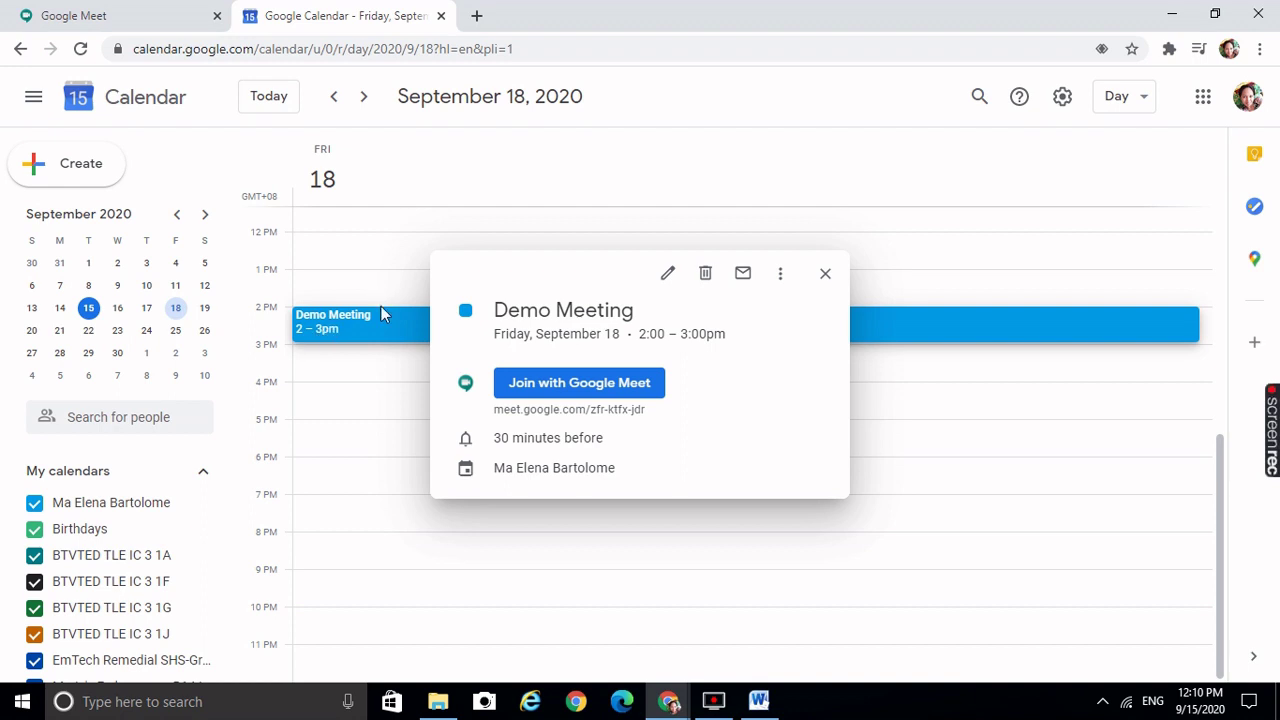
click(580, 385)
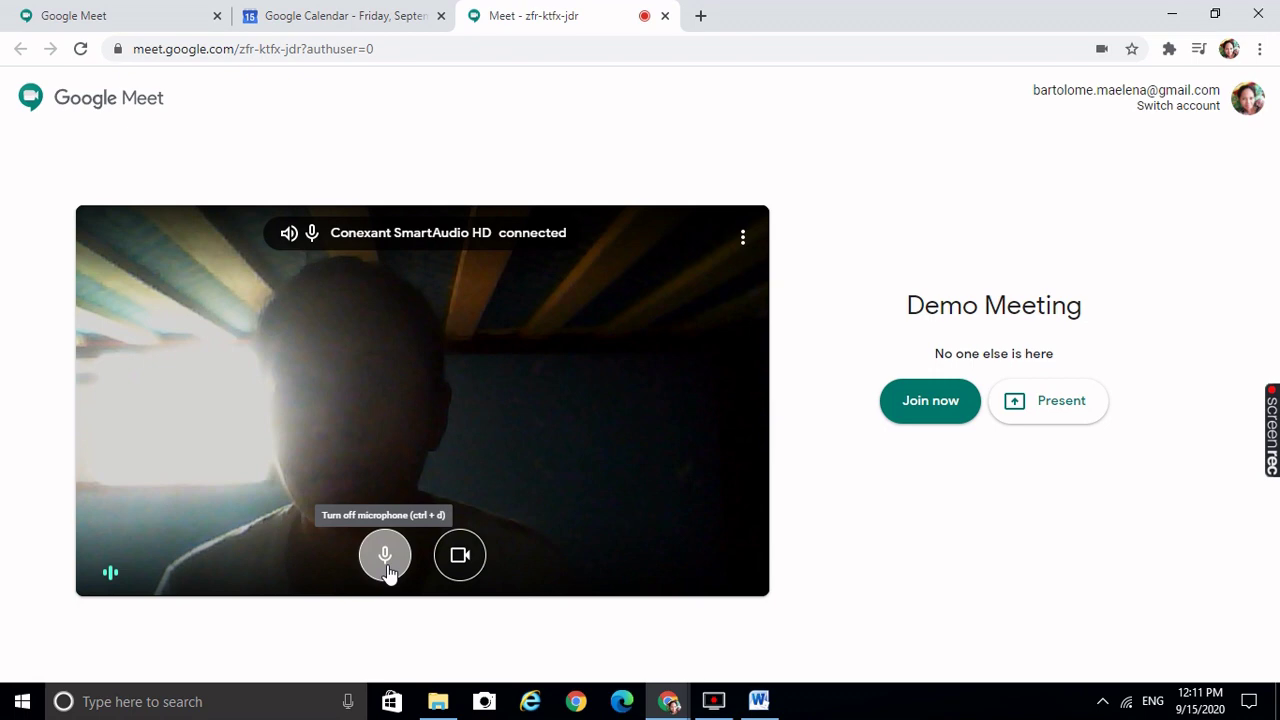
Turn off the microphone and camera, then join the Demo Meeting call
click(387, 566)
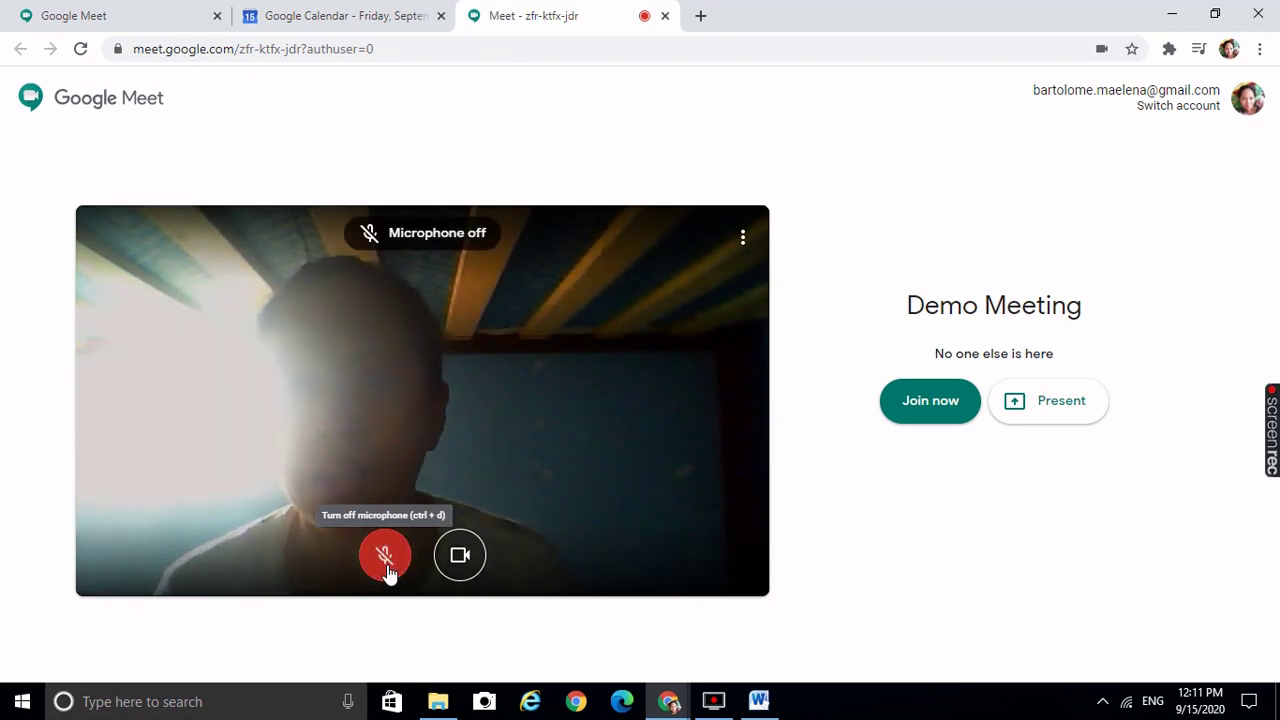
click(457, 565)
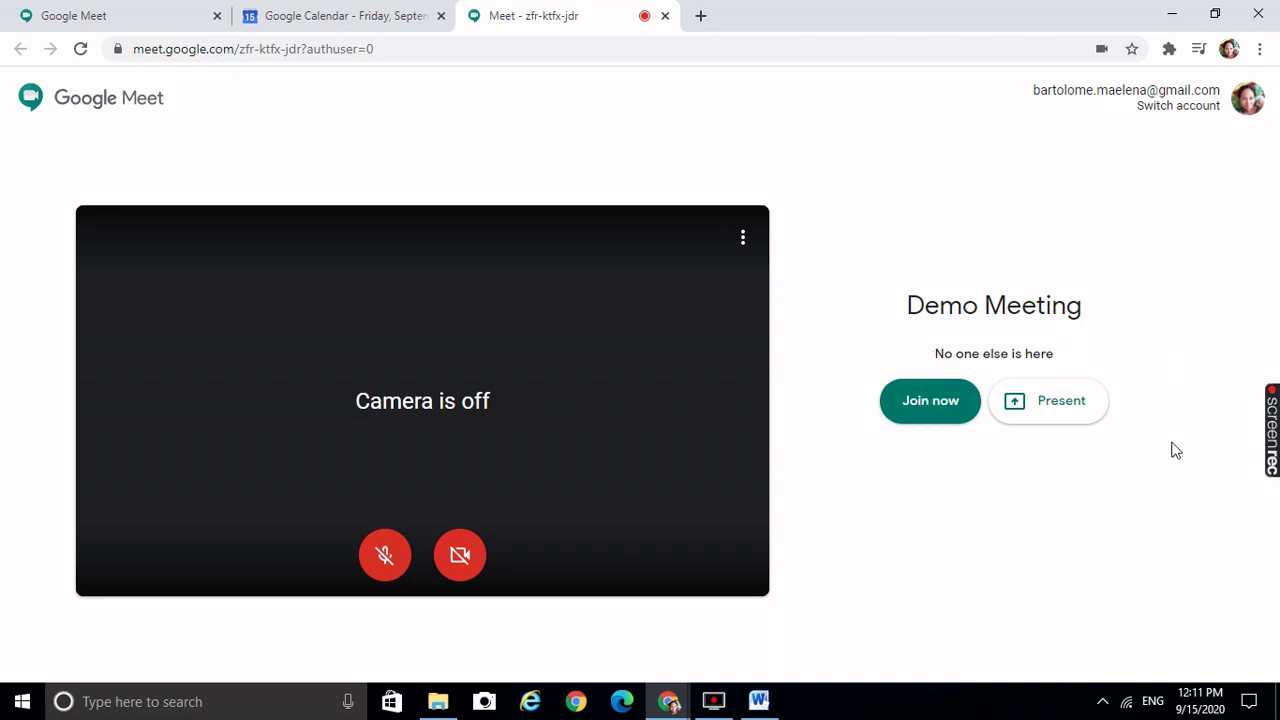
click(927, 406)
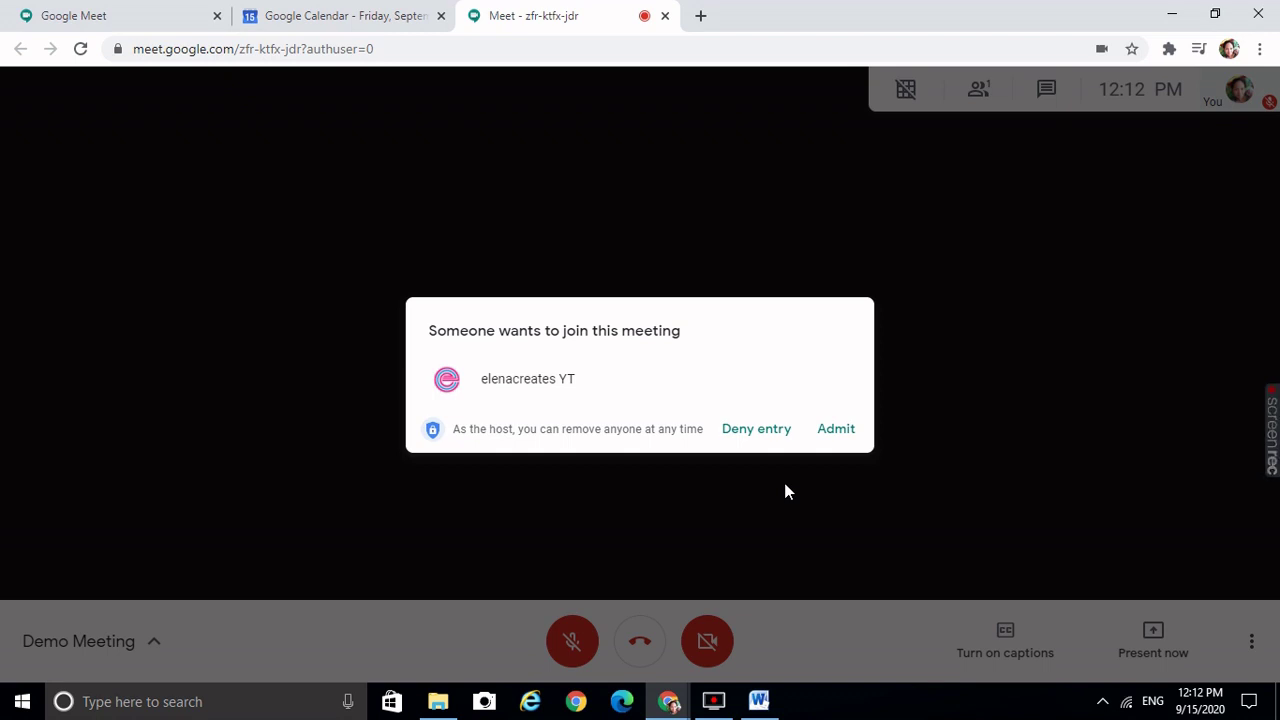
Admit the waiting guest, then check the People list shows two participants and close it
click(836, 430)
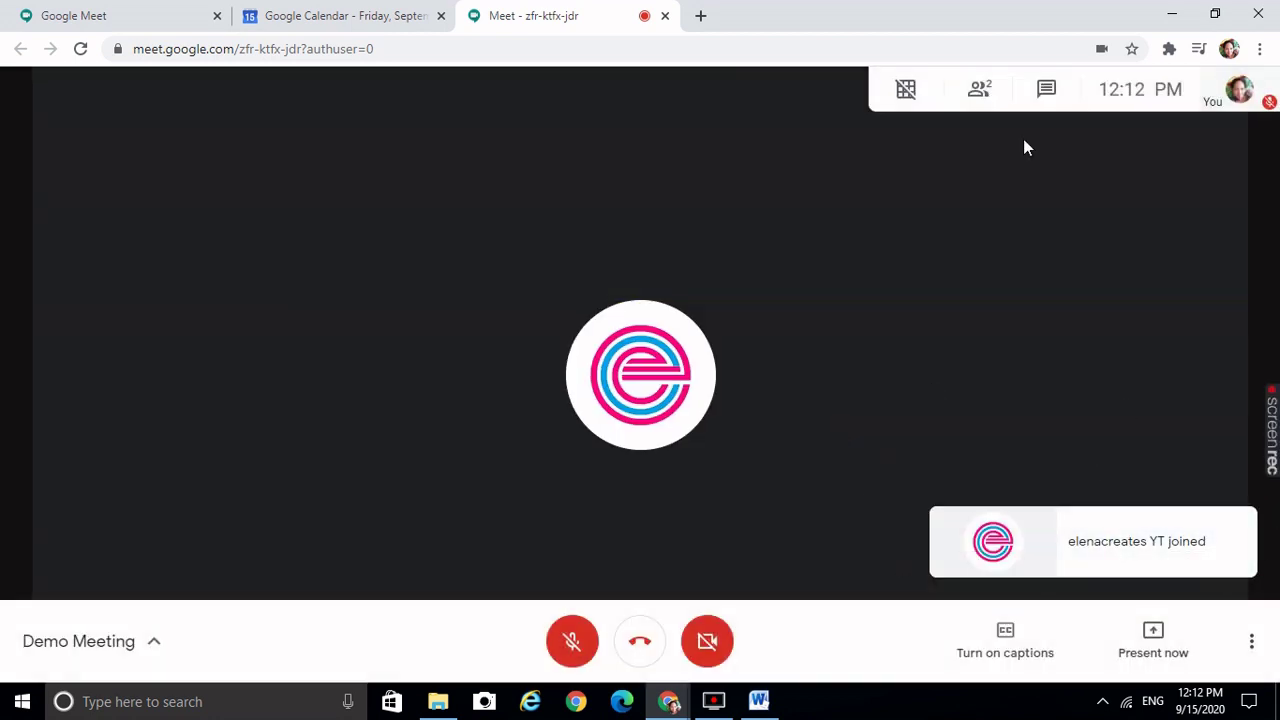
click(980, 92)
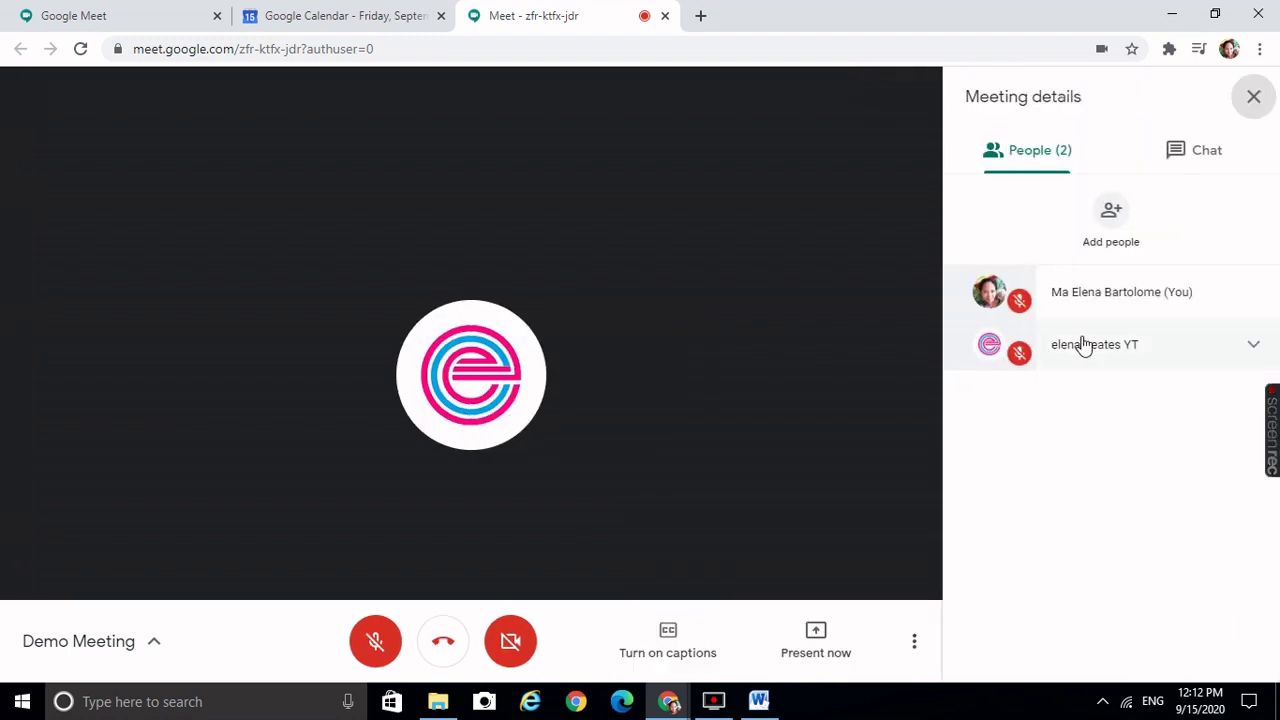
click(1250, 98)
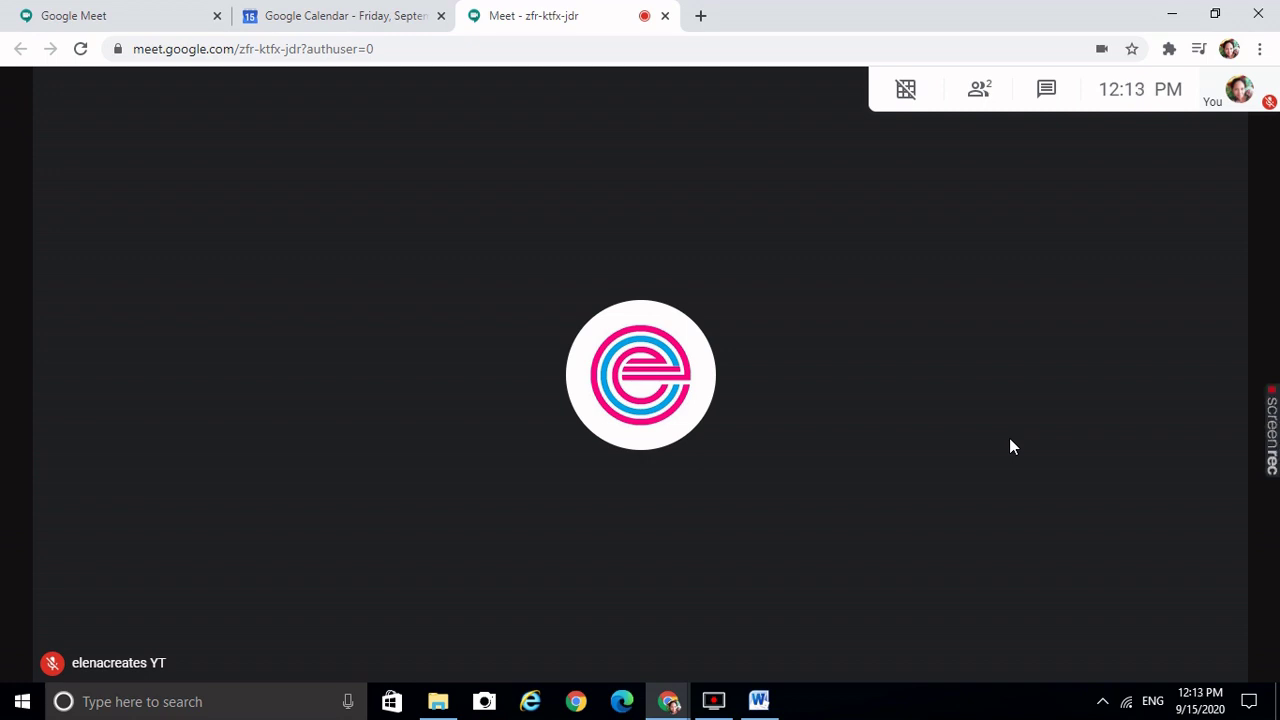
mouse_move(668, 627)
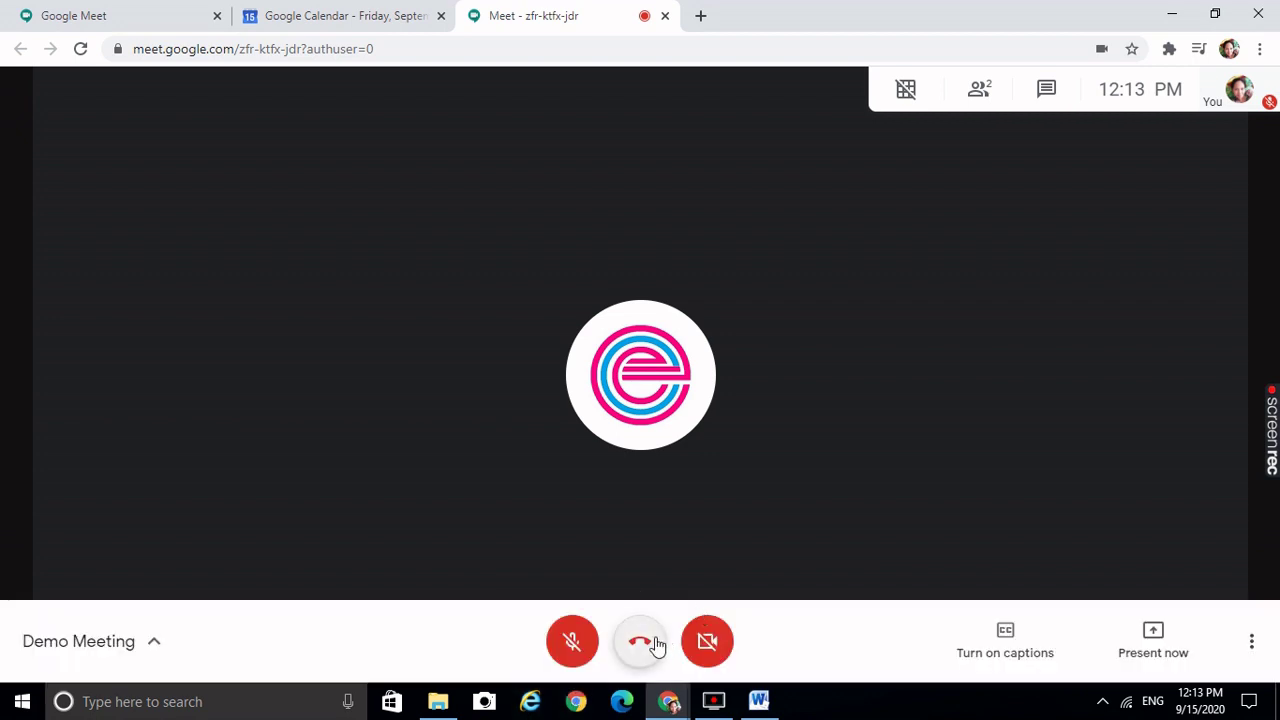
Hang up on the Demo Meeting call and return to the first Google Meet tab
click(656, 646)
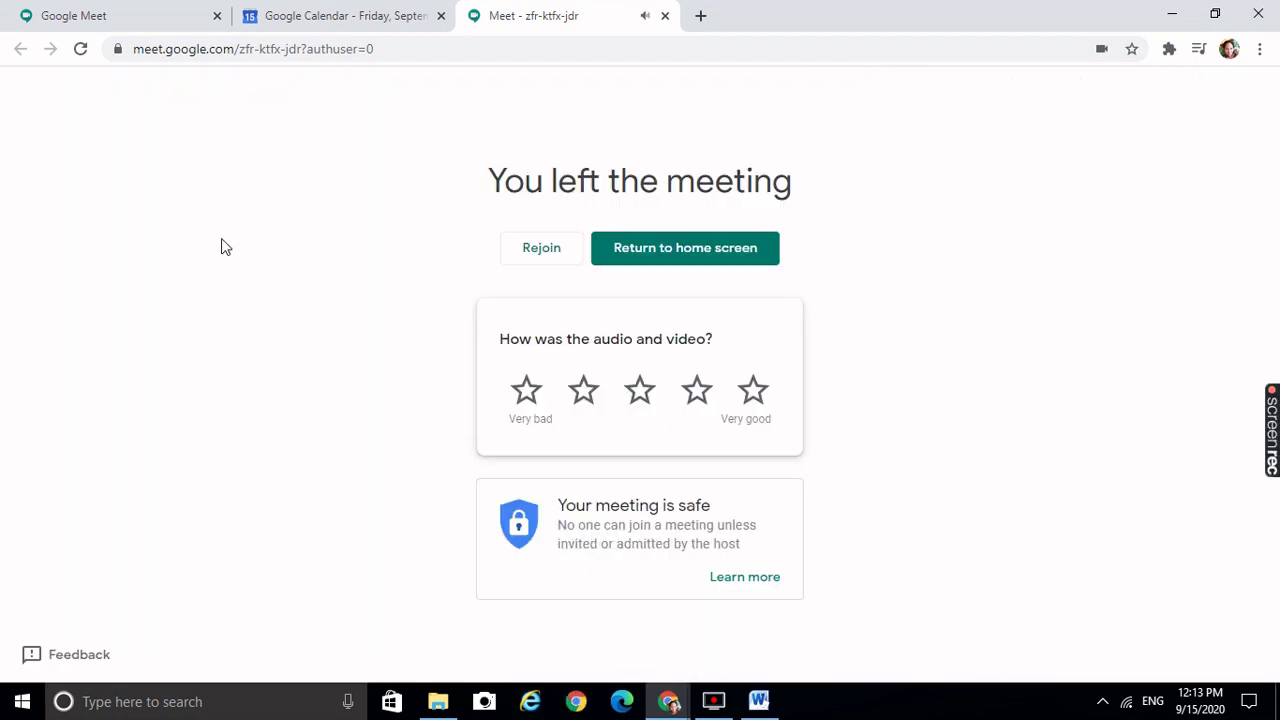
click(85, 22)
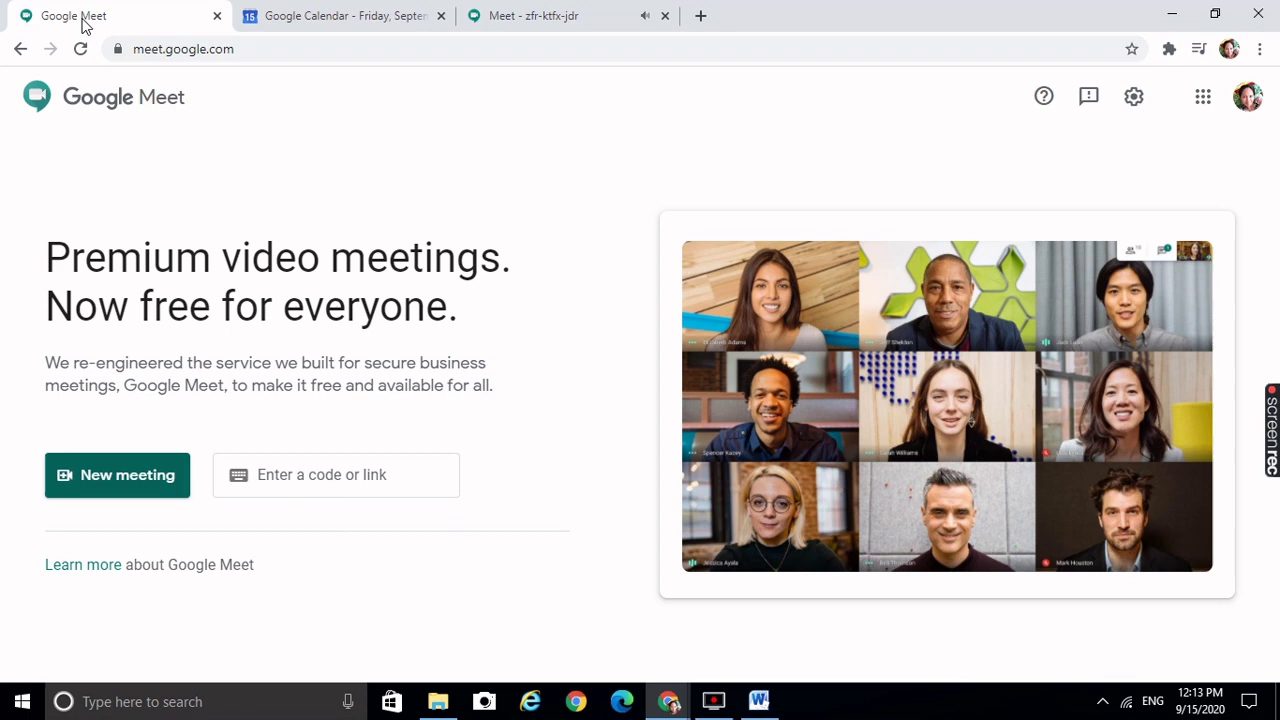